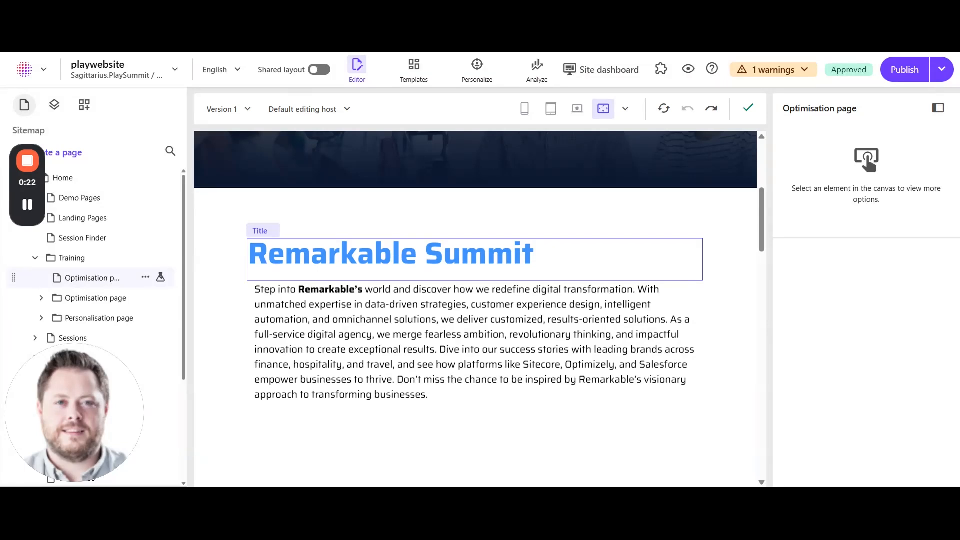
Step: Open content optimization for the Page Content component holding the text below the Remarkable Summit title
click(498, 331)
click(261, 245)
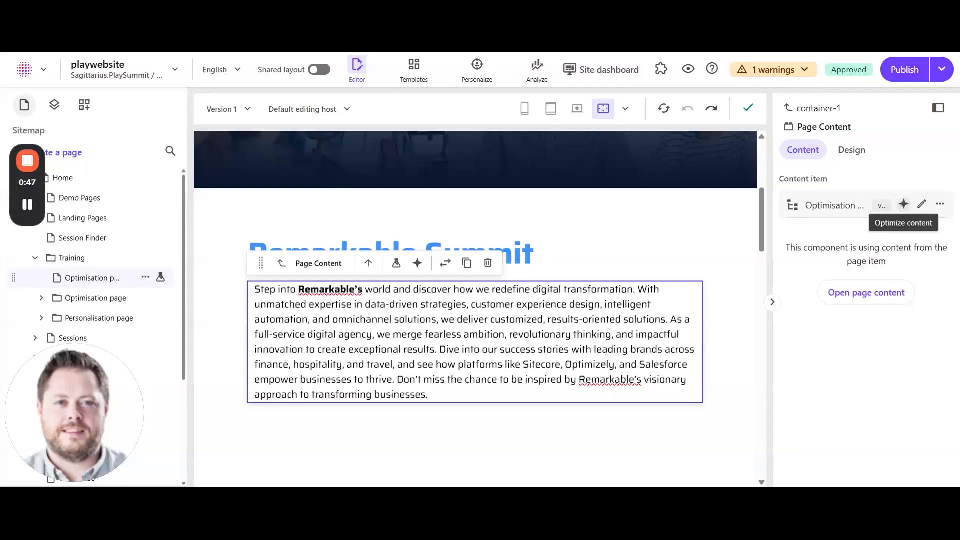
click(903, 204)
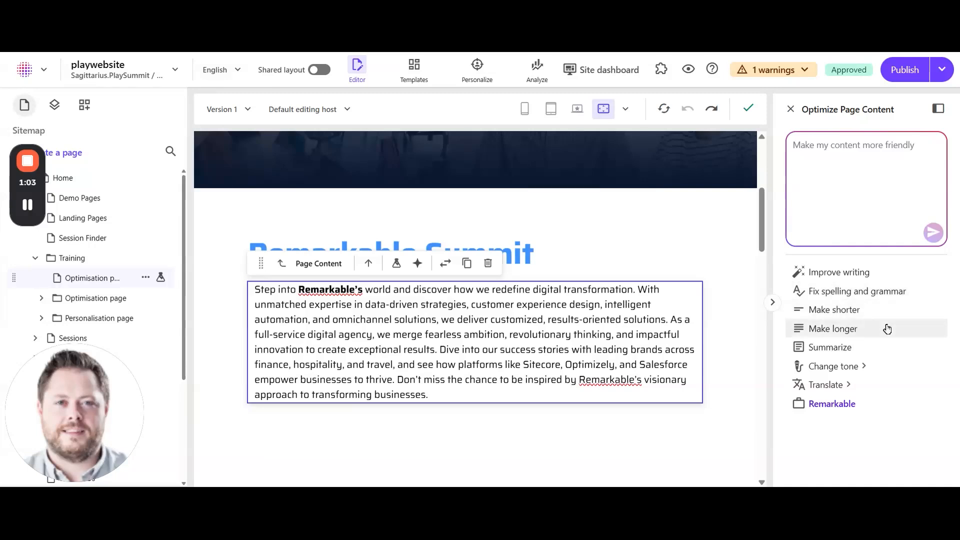
Step: Review the available tone options and translation languages for optimizing the component's content
click(867, 366)
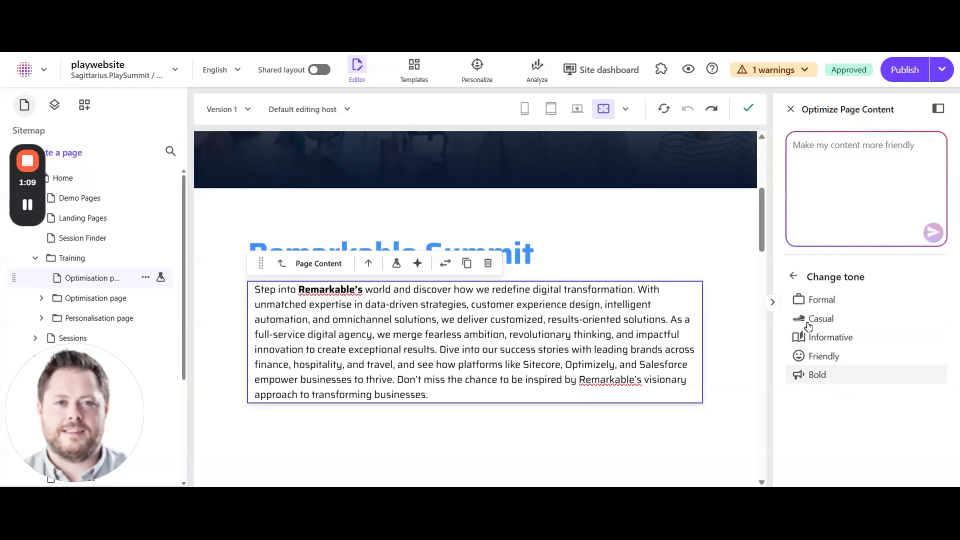
click(793, 277)
click(870, 387)
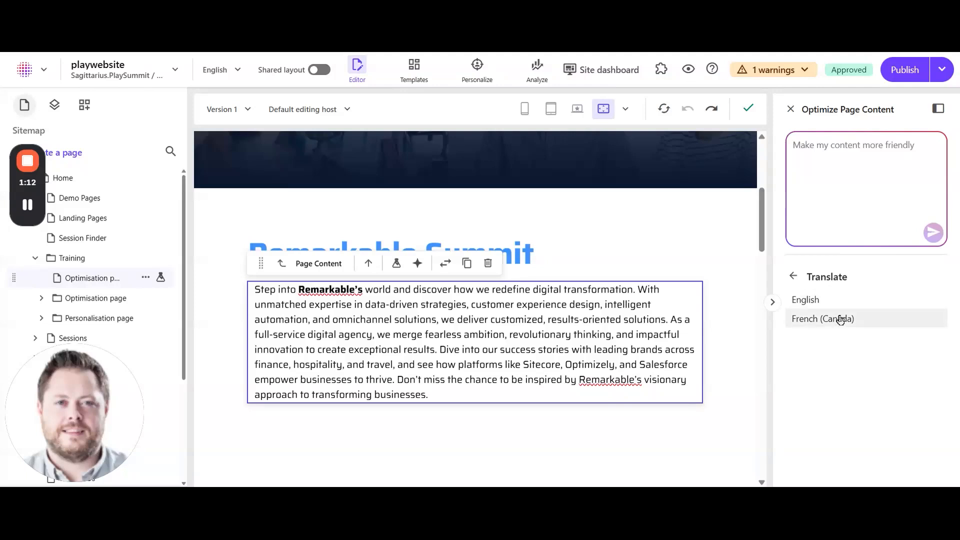
click(793, 276)
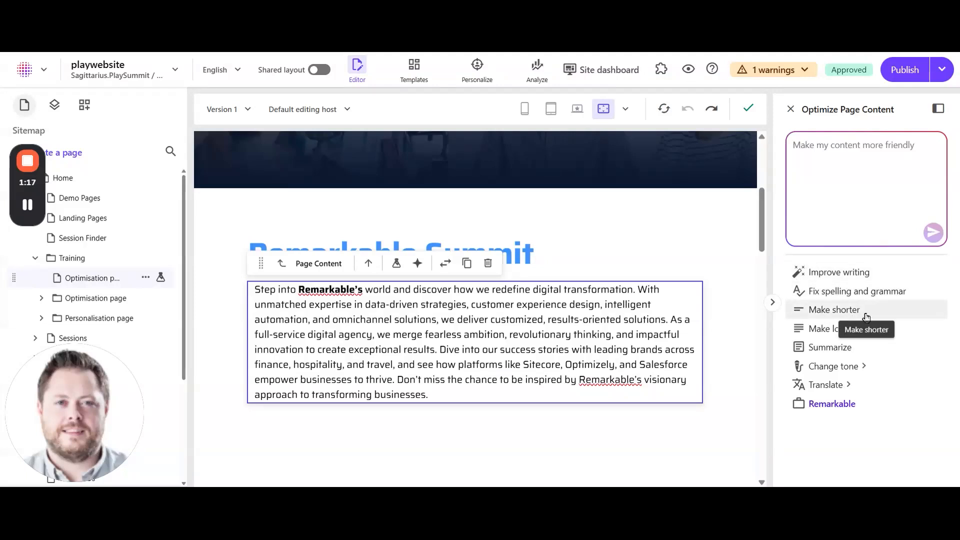
Step: Optimize the text with the Remarkable brand kit, compare it with the original, and keep the optimized version
click(868, 409)
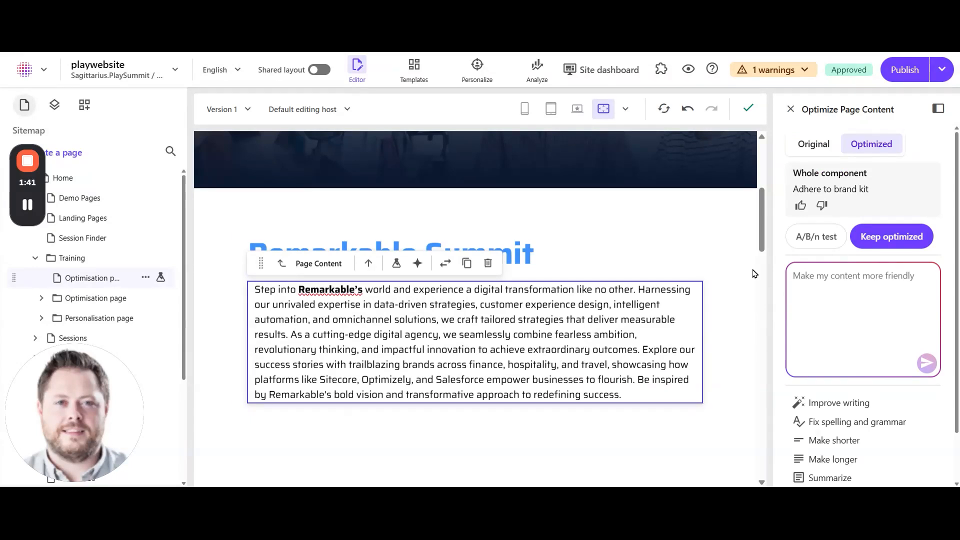
click(815, 145)
click(861, 145)
click(825, 145)
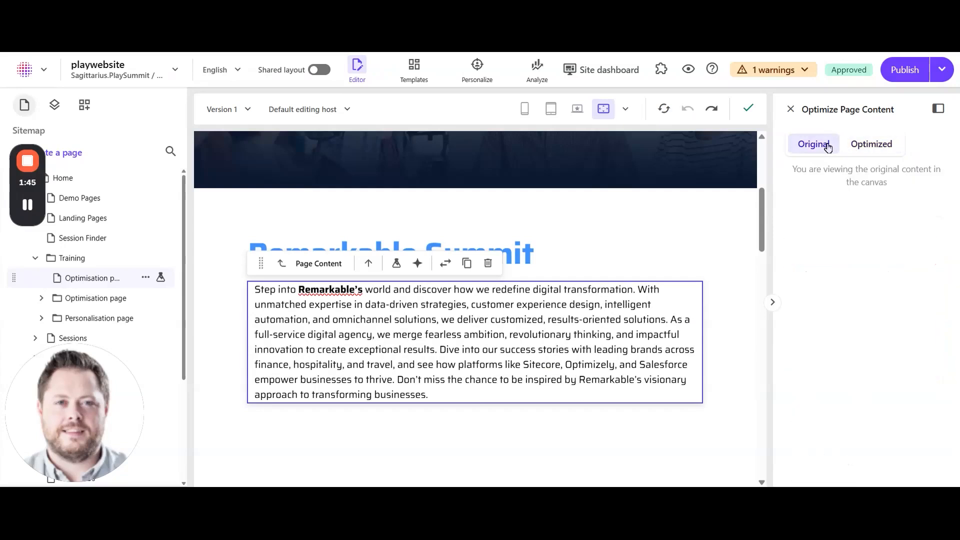
click(859, 145)
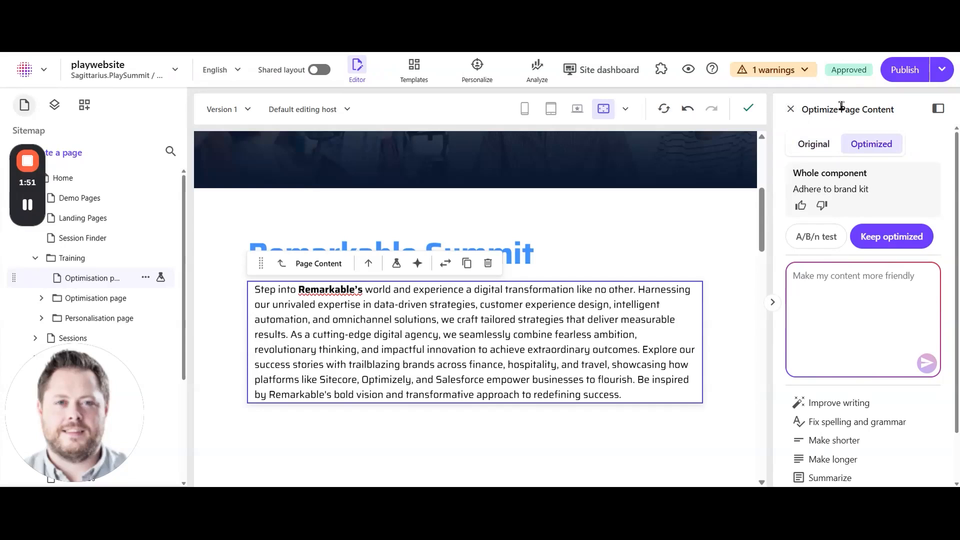
click(881, 237)
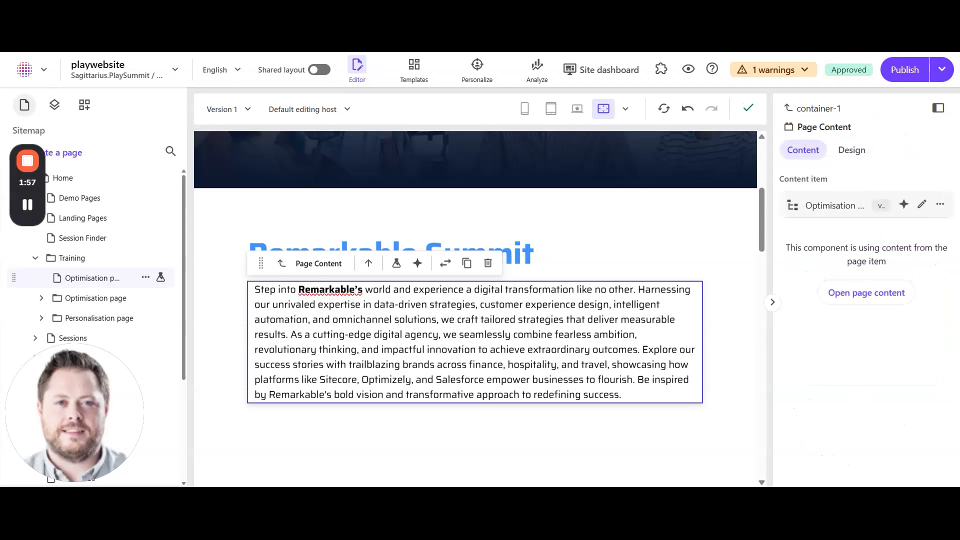
Step: Optimize the Page Content component again with the custom prompt "Update Remarkable to Remarkable Group"
click(582, 327)
click(259, 245)
click(902, 205)
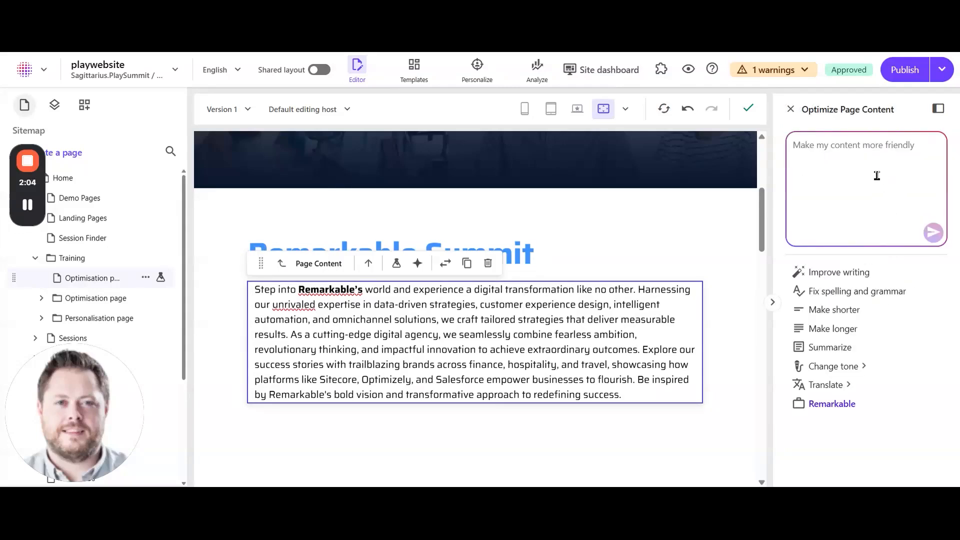
click(877, 175)
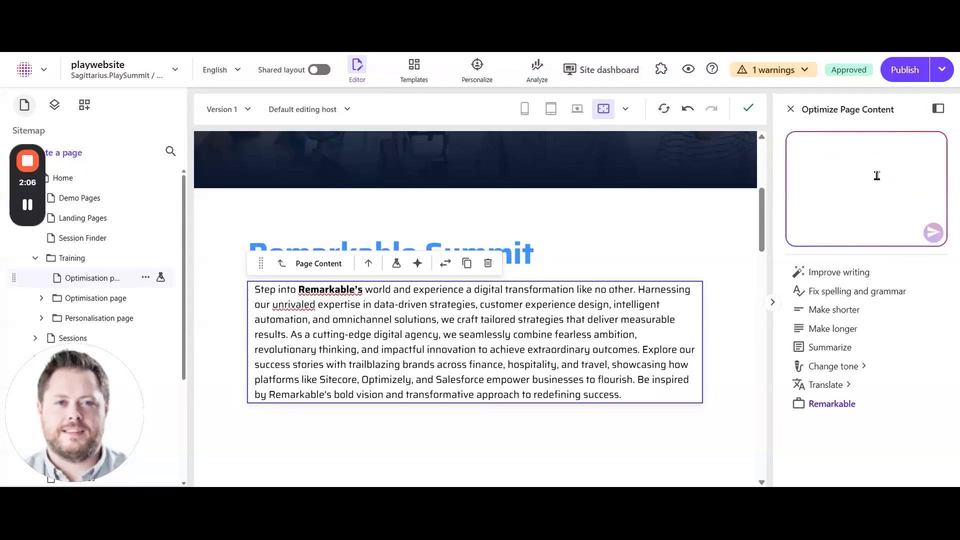
text(Update Remarkable )
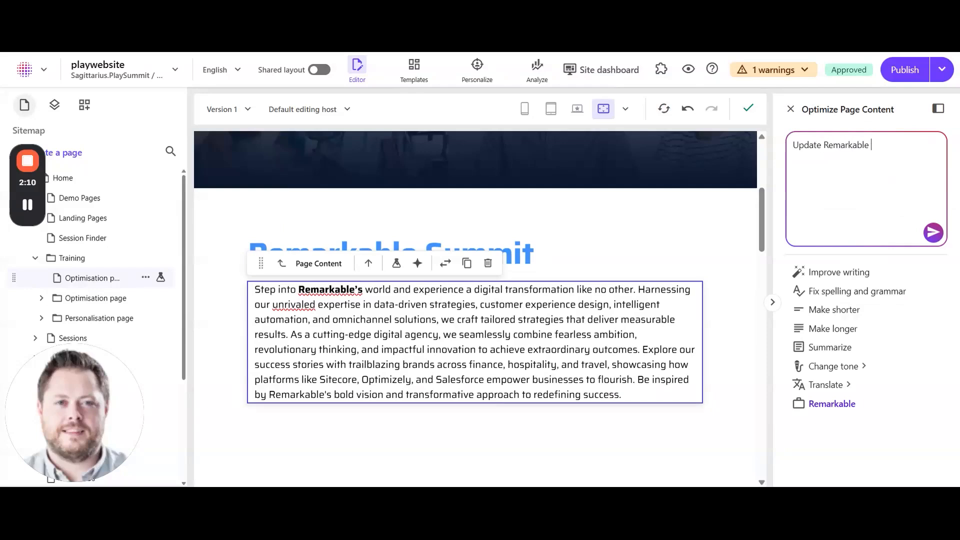
text(to Remarkable Group)
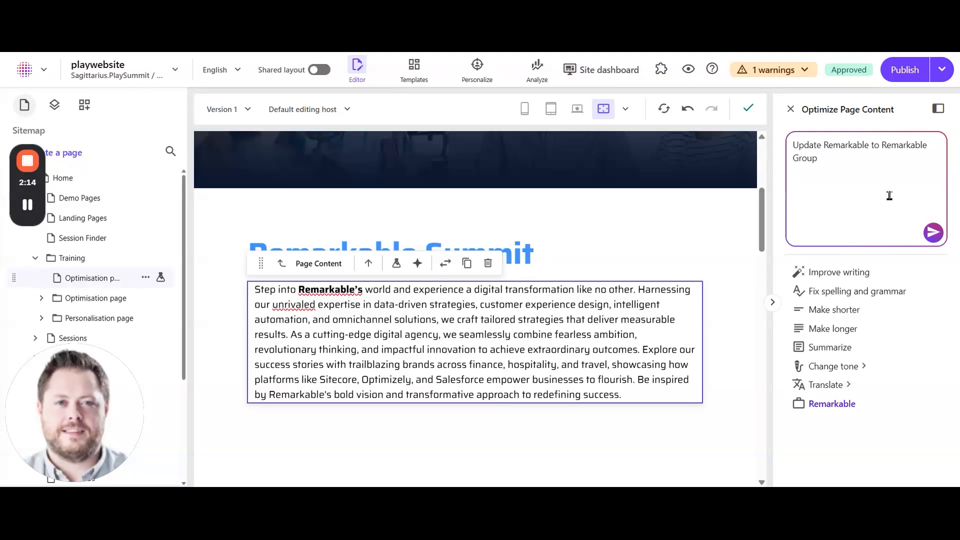
click(932, 232)
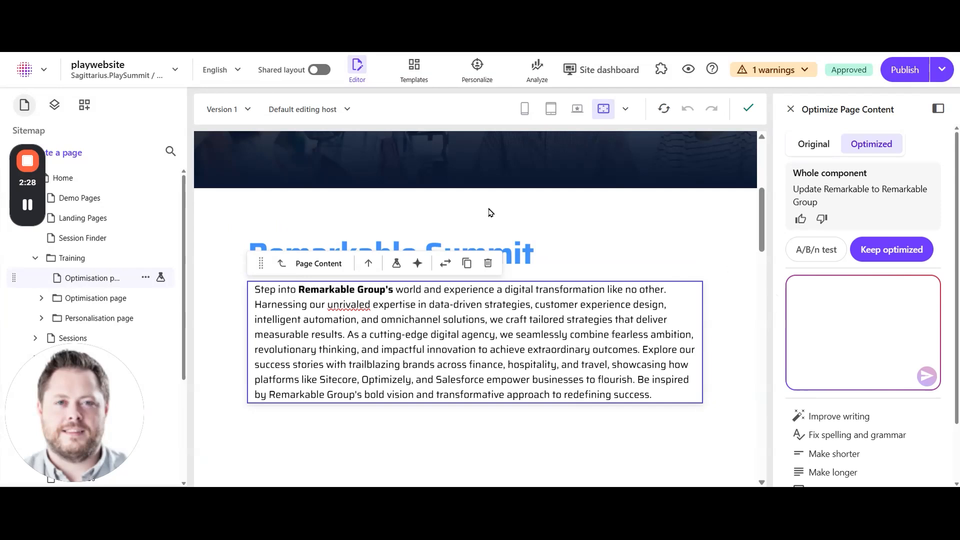
Step: Open the page content fields of the selected Optimisation page and remove the Events and Case Study tags
click(145, 278)
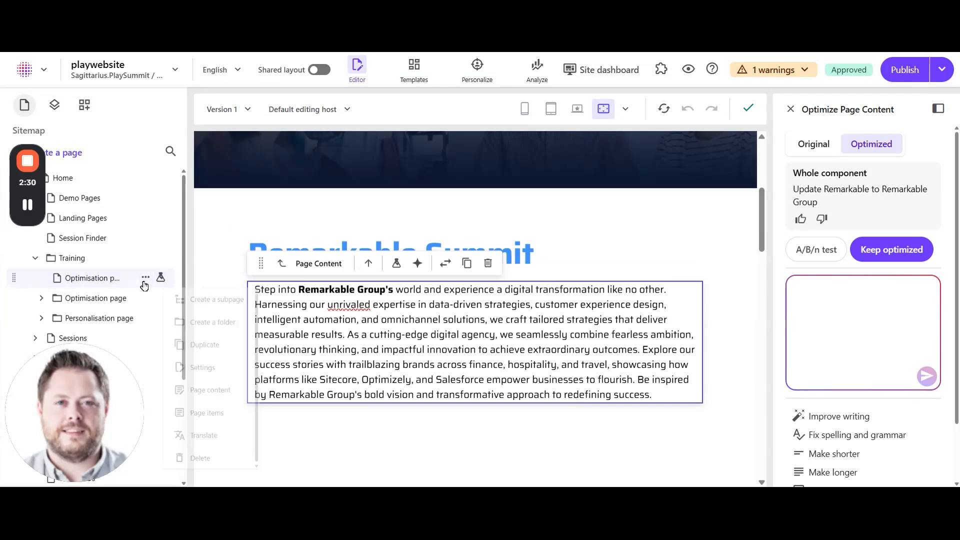
click(220, 393)
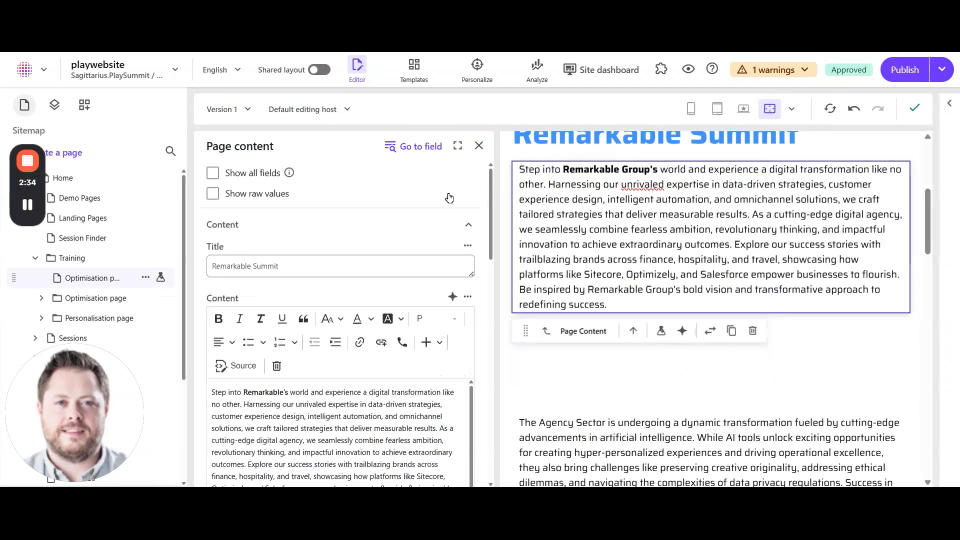
scroll(427, 360, down, 15)
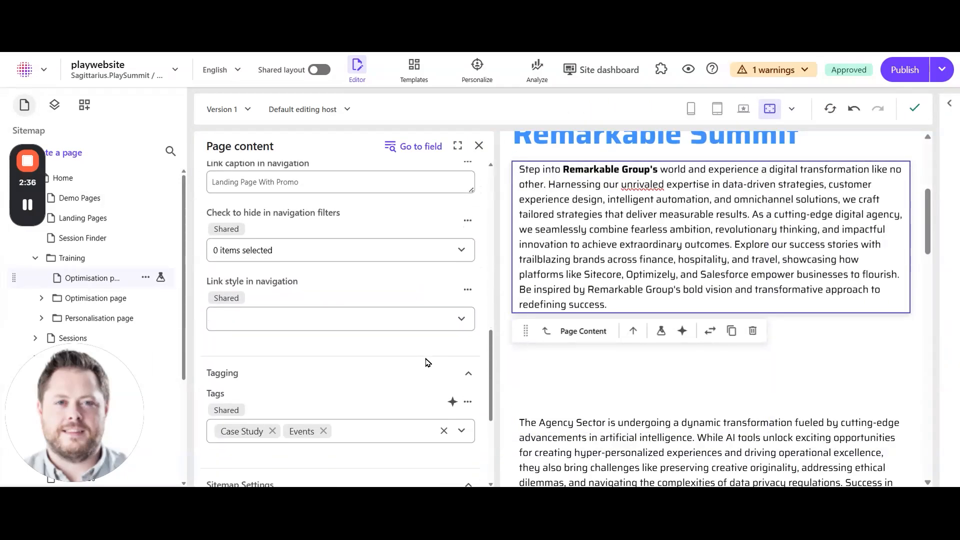
scroll(427, 362, down, 2)
click(324, 337)
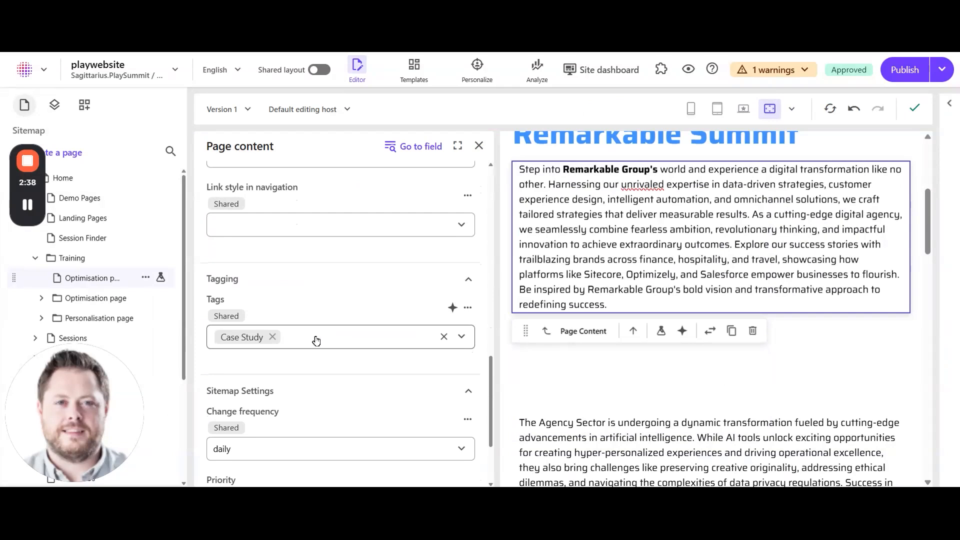
click(273, 336)
scroll(364, 325, down, 1)
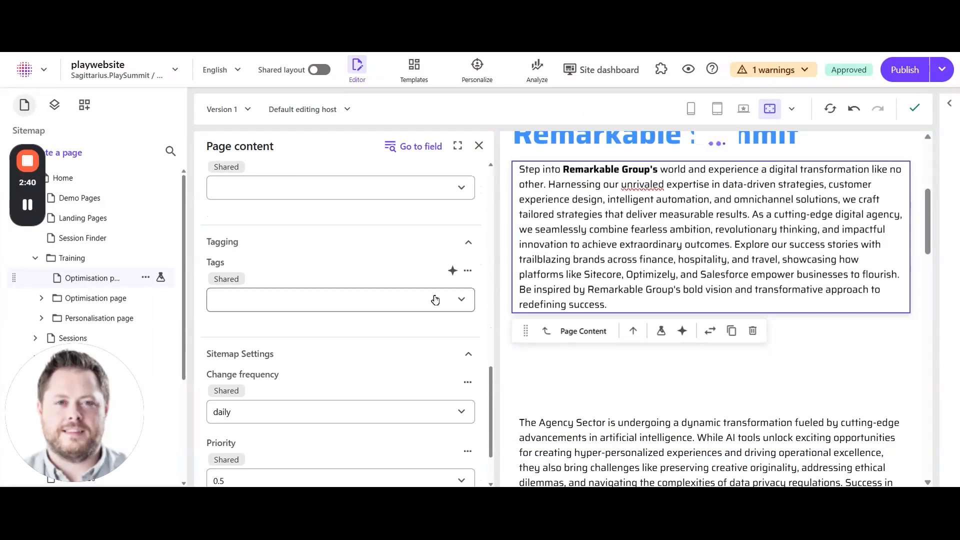
Step: Generate smart suggestions for the Tags field, apply Case Study and Events, and return to the component's optimization options
click(452, 271)
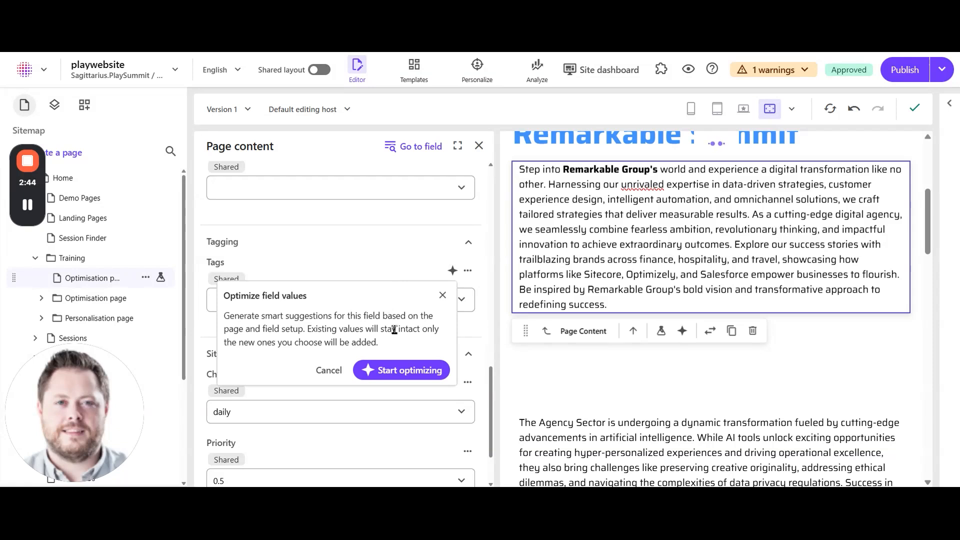
click(401, 373)
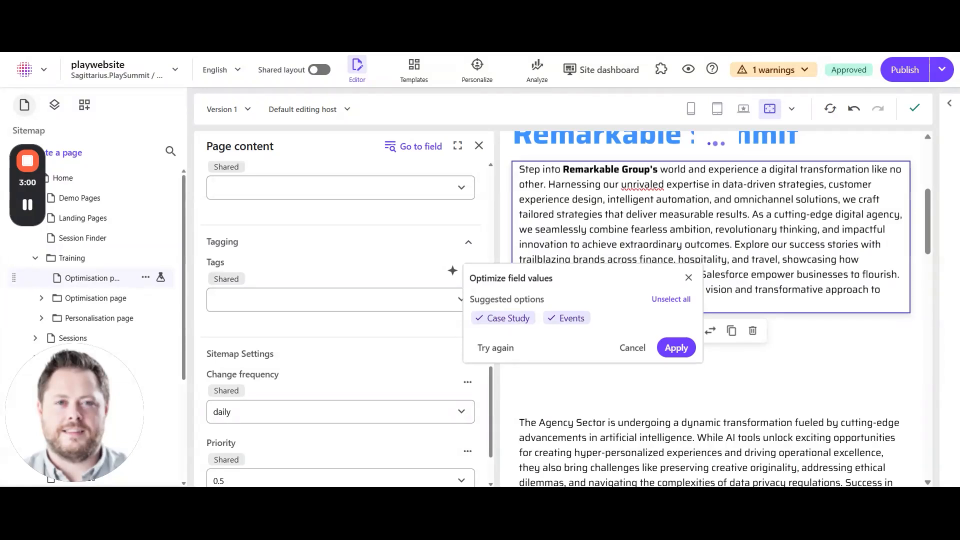
click(675, 349)
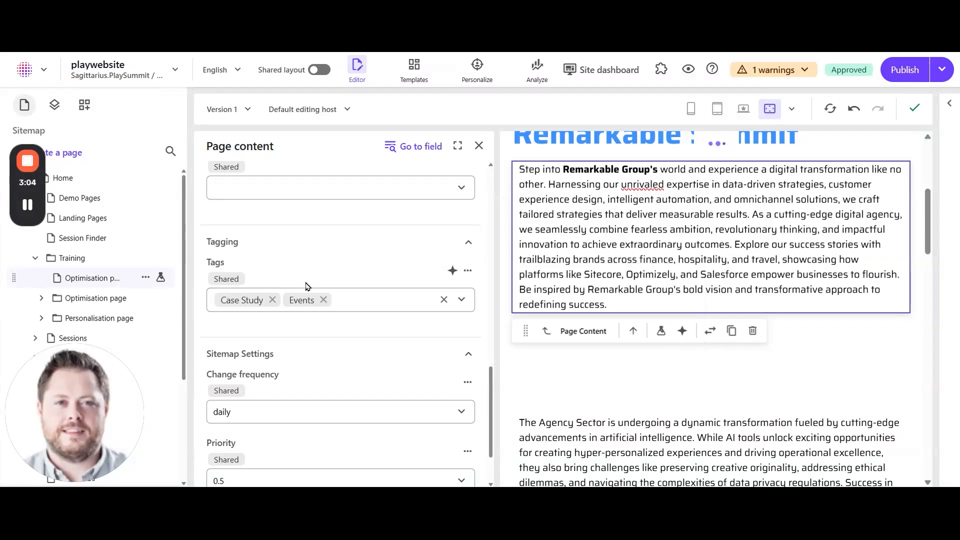
click(479, 145)
click(950, 106)
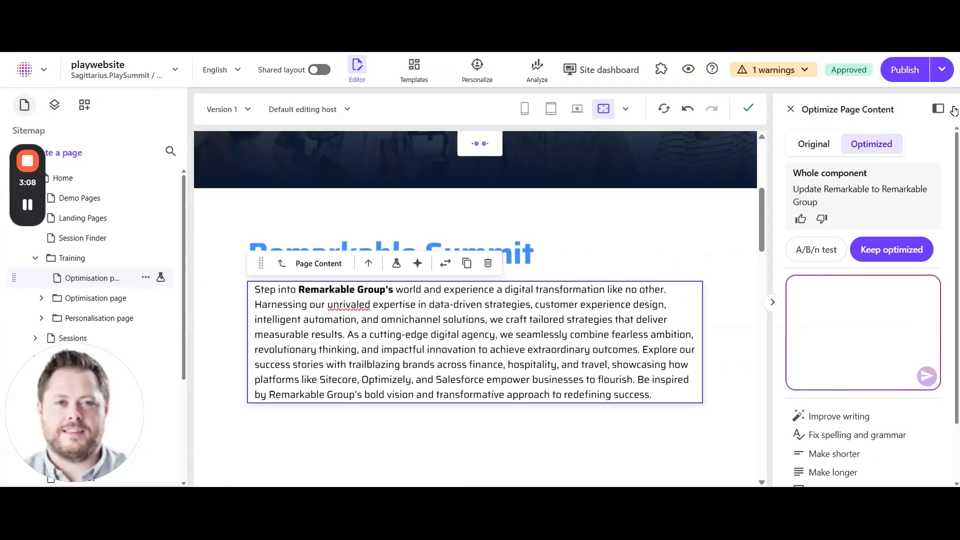